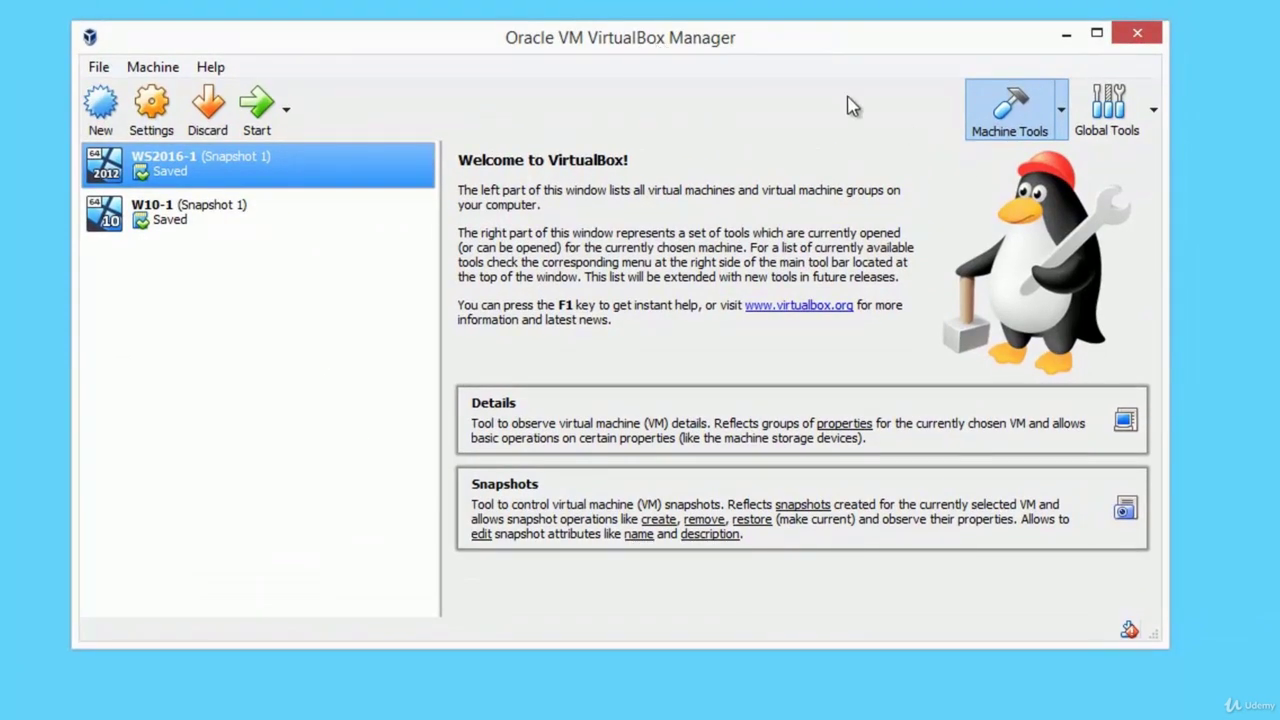
Create a new virtual machine named W10MTA with type Microsoft Windows and version Windows 10 (64-bit).
{"action": "left_click", "coordinate": [103, 128]}
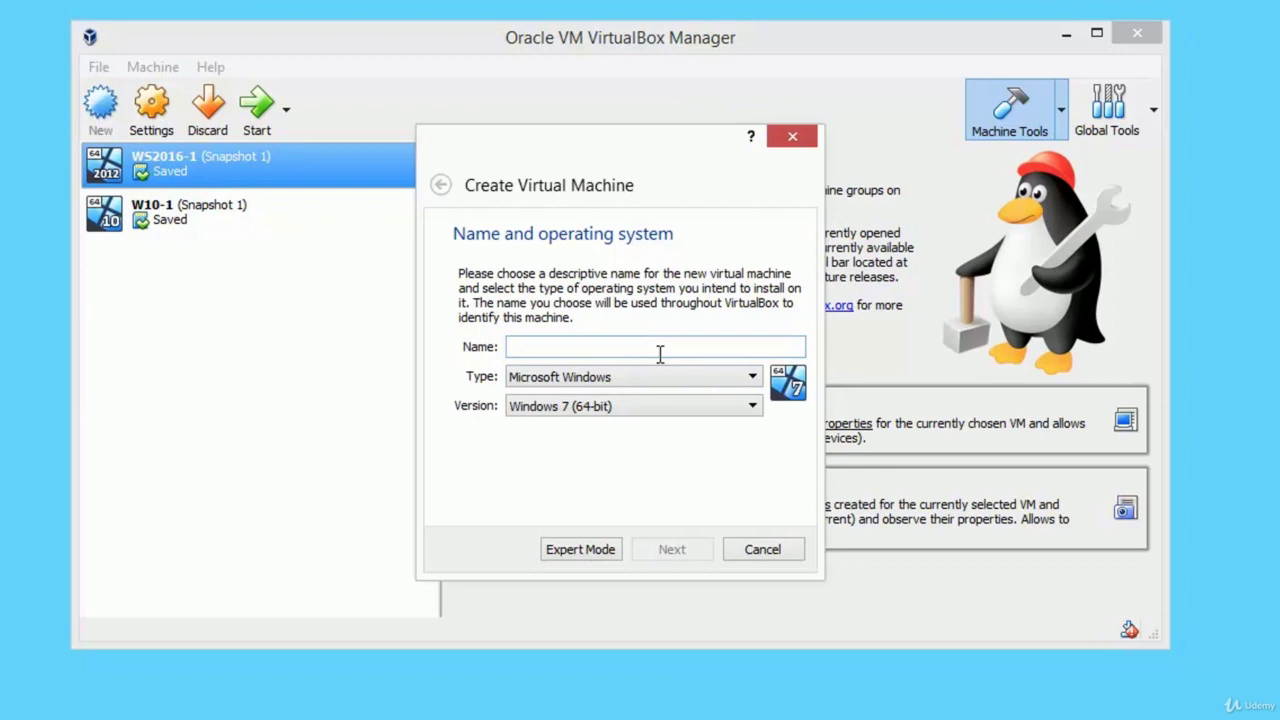
{"action": "type", "text": "W10"}
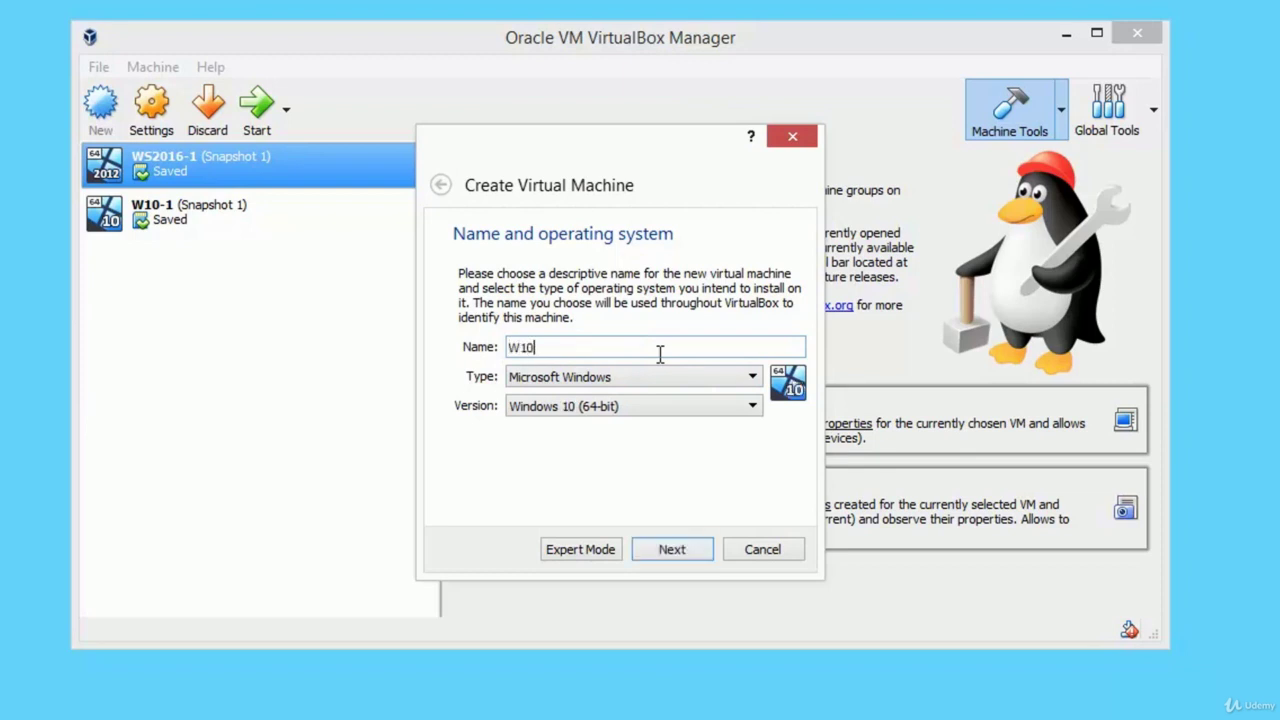
{"action": "type", "text": "MTA"}
{"action": "left_click", "coordinate": [594, 412]}
{"action": "left_click", "coordinate": [594, 413]}
{"action": "left_click", "coordinate": [600, 414]}
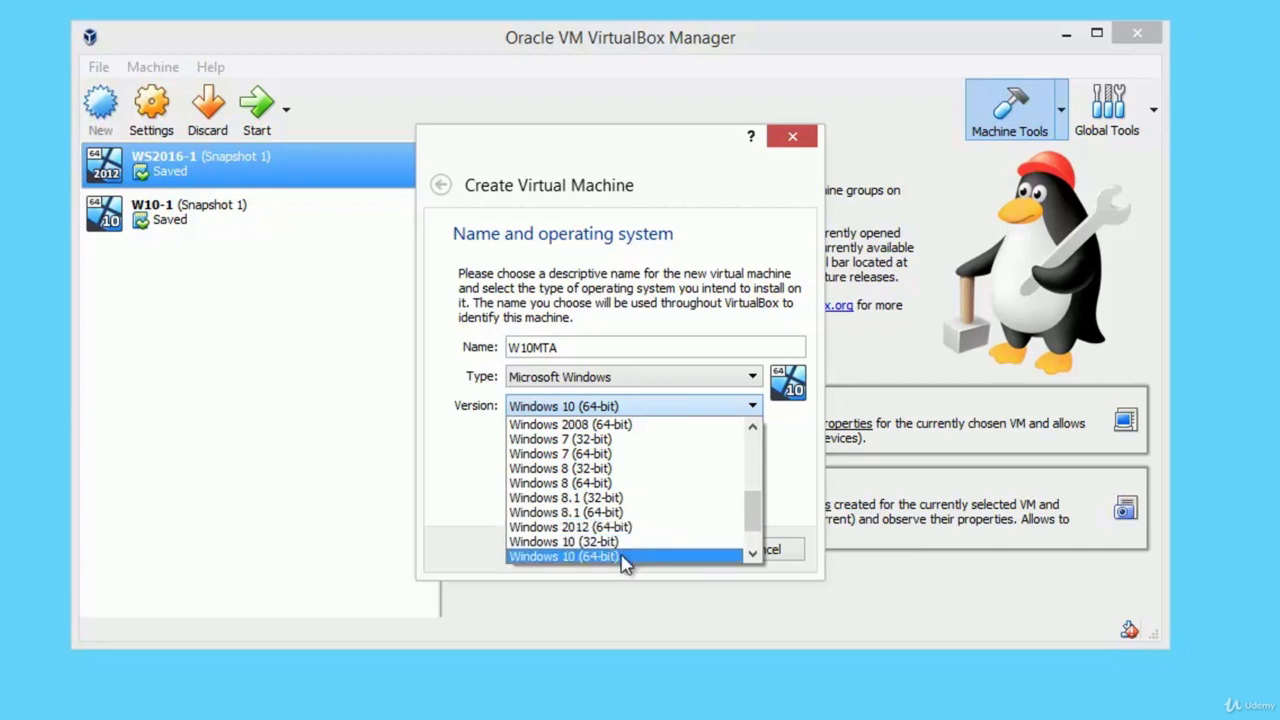
{"action": "left_click", "coordinate": [620, 557]}
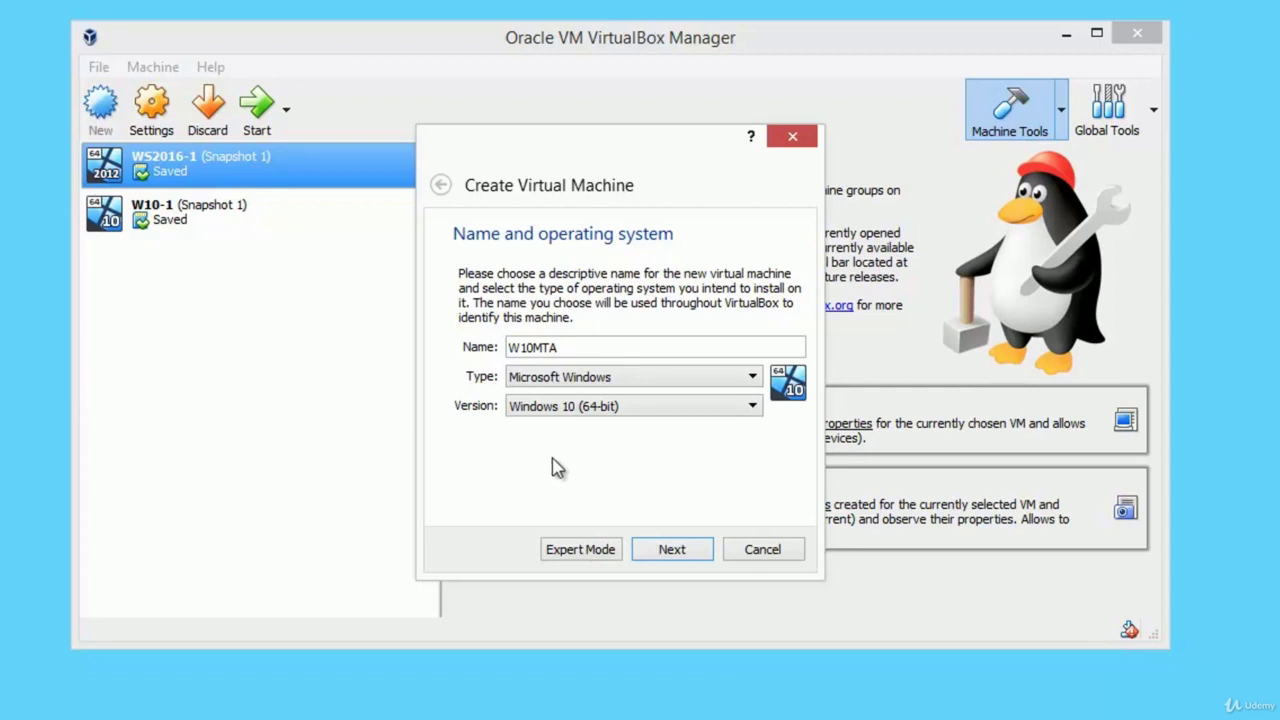
{"action": "left_click", "coordinate": [673, 560]}
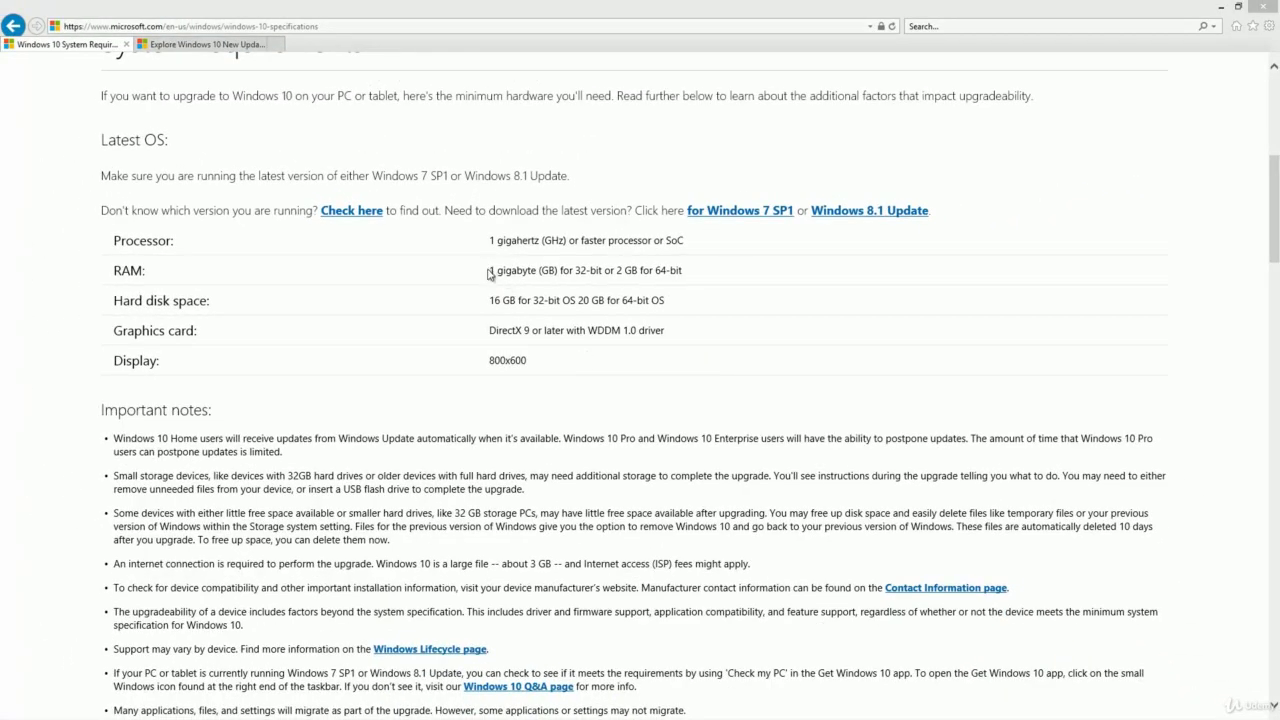
Check the minimum RAM and hard disk space for 32-bit and 64-bit Windows 10 on Microsoft's specifications page.
{"action": "left_click_drag", "start_coordinate": [490, 270], "coordinate": [604, 270]}
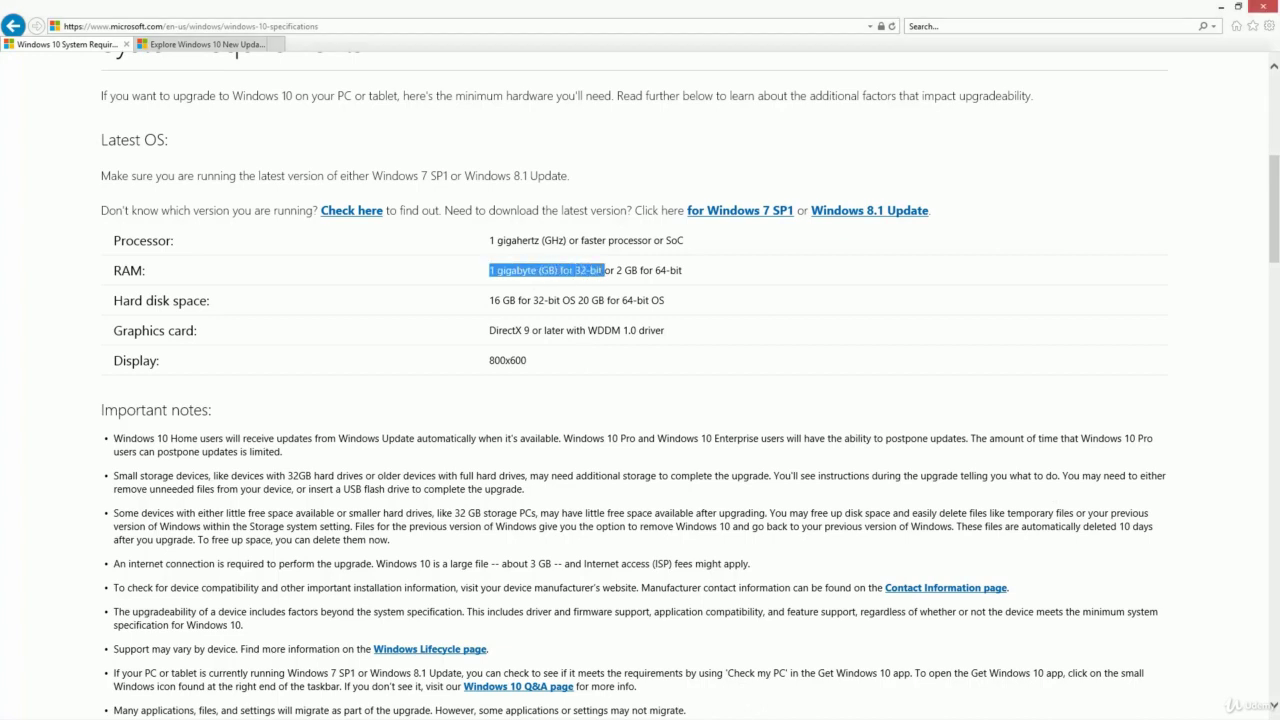
{"action": "left_click", "coordinate": [626, 270]}
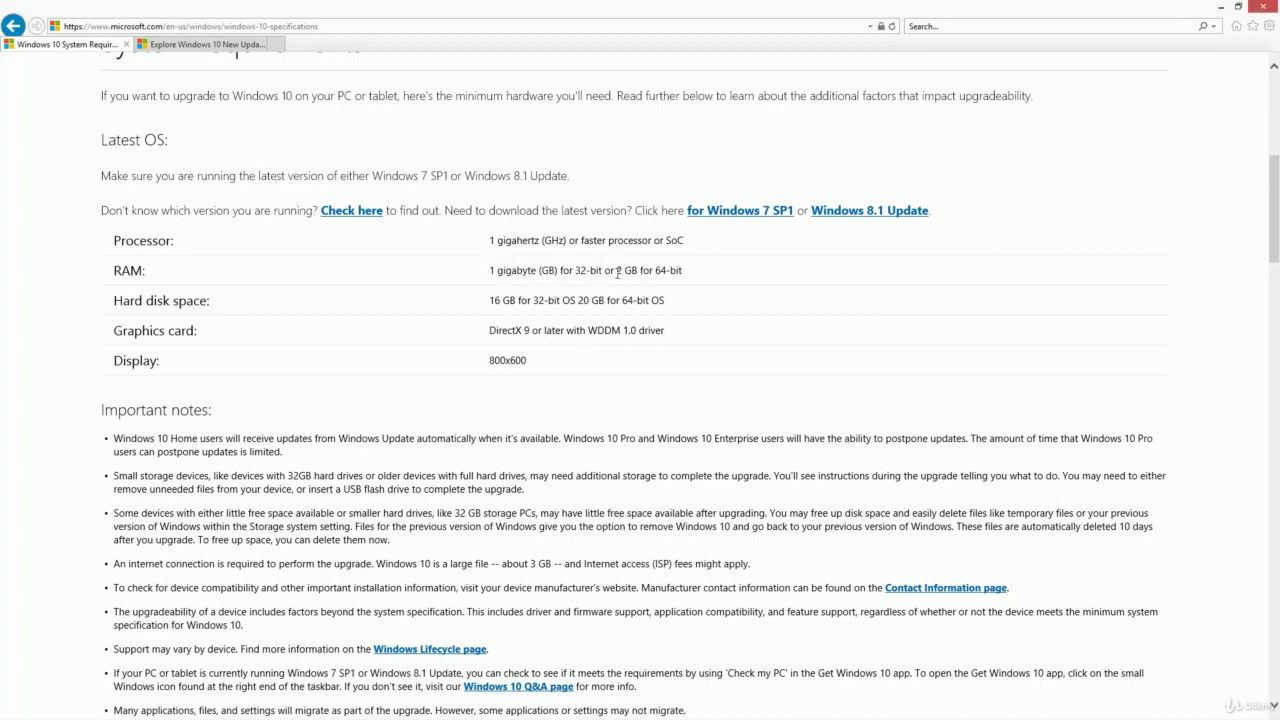
{"action": "left_click_drag", "start_coordinate": [617, 270], "coordinate": [681, 270]}
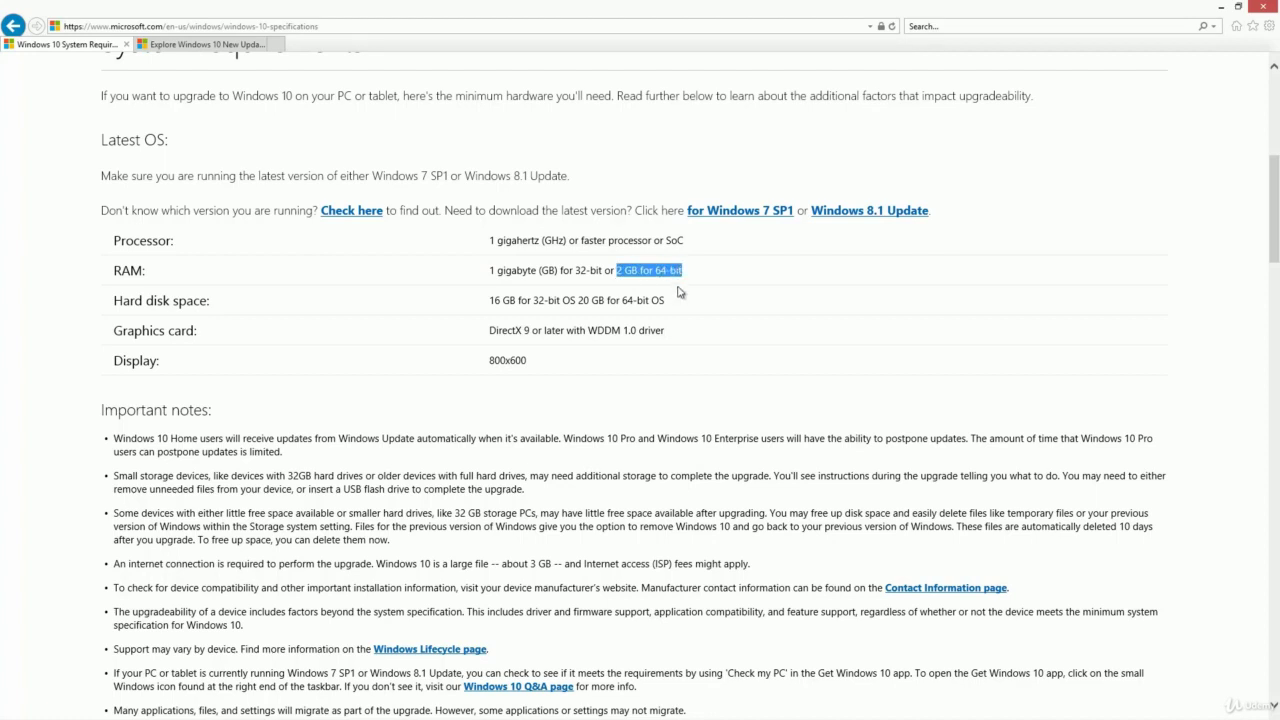
{"action": "left_click_drag", "start_coordinate": [489, 300], "coordinate": [584, 313]}
{"action": "left_click", "coordinate": [503, 316]}
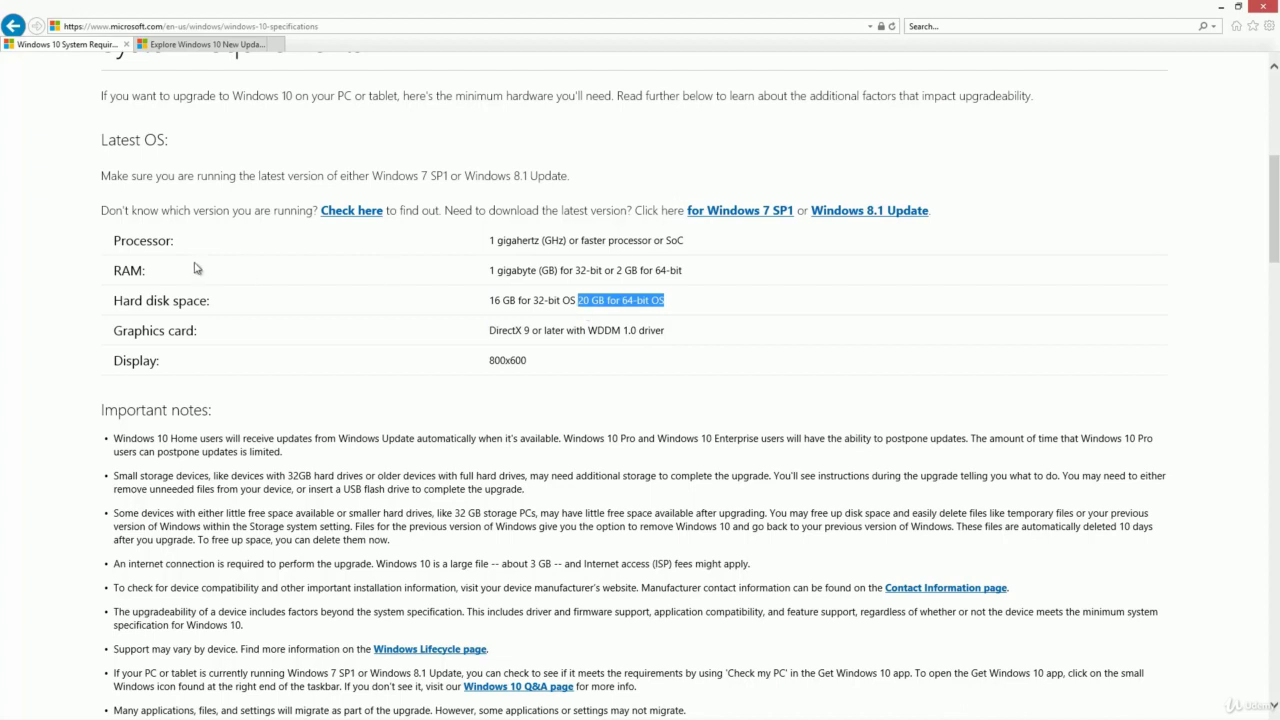
{"action": "left_click_drag", "start_coordinate": [113, 240], "coordinate": [582, 369]}
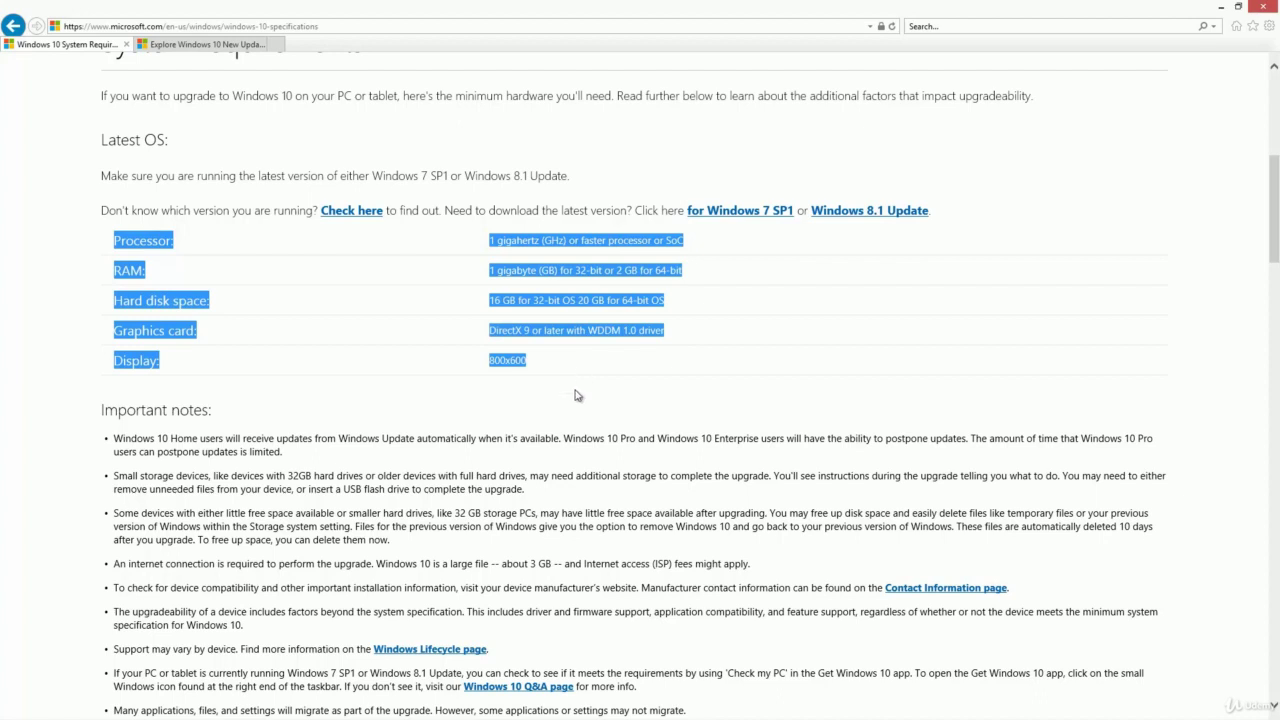
{"action": "left_click", "coordinate": [686, 338]}
{"action": "left_click_drag", "start_coordinate": [684, 272], "coordinate": [628, 283]}
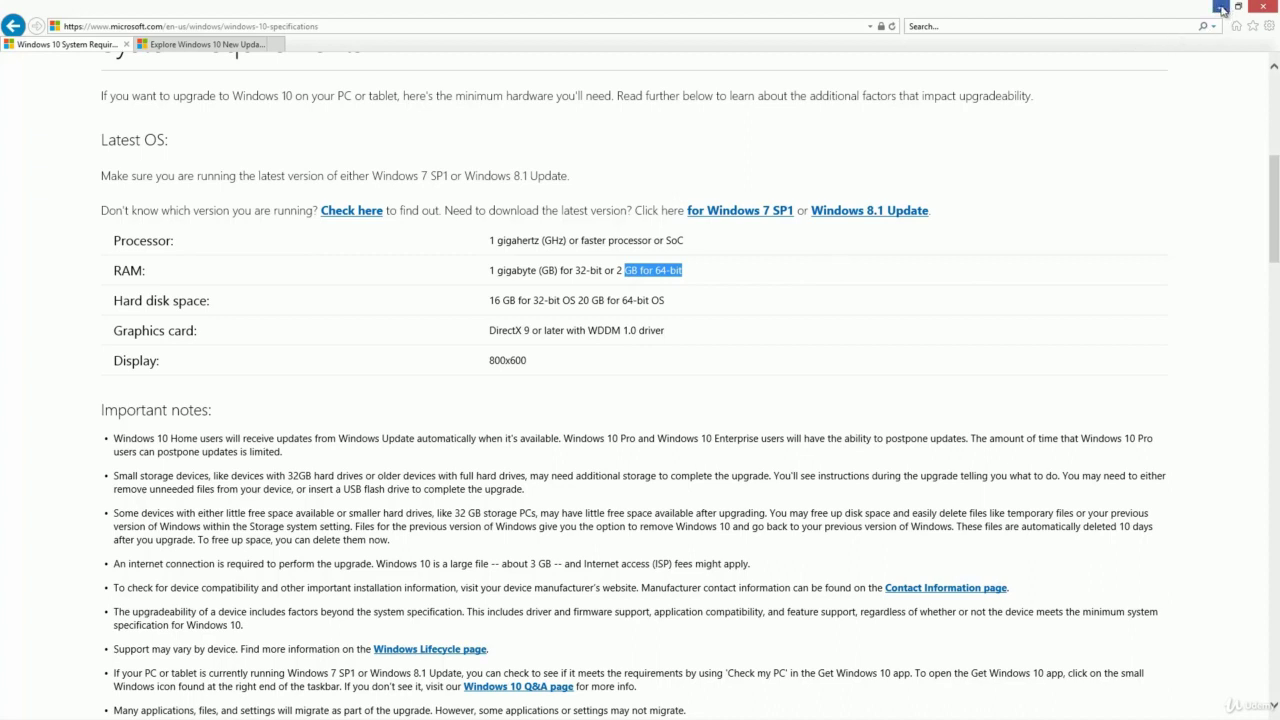
{"action": "left_click", "coordinate": [536, 297]}
{"action": "left_click_drag", "start_coordinate": [616, 270], "coordinate": [681, 266]}
{"action": "left_click_drag", "start_coordinate": [490, 270], "coordinate": [558, 270]}
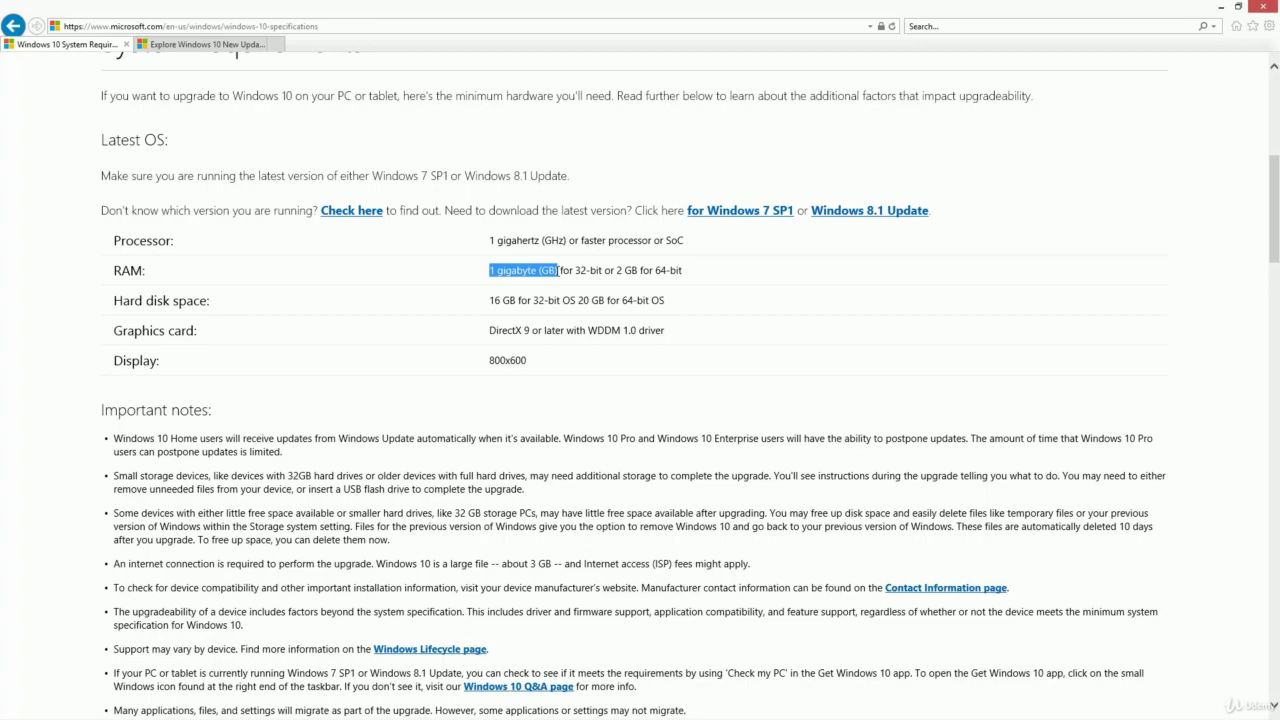
{"action": "left_click", "coordinate": [1222, 7]}
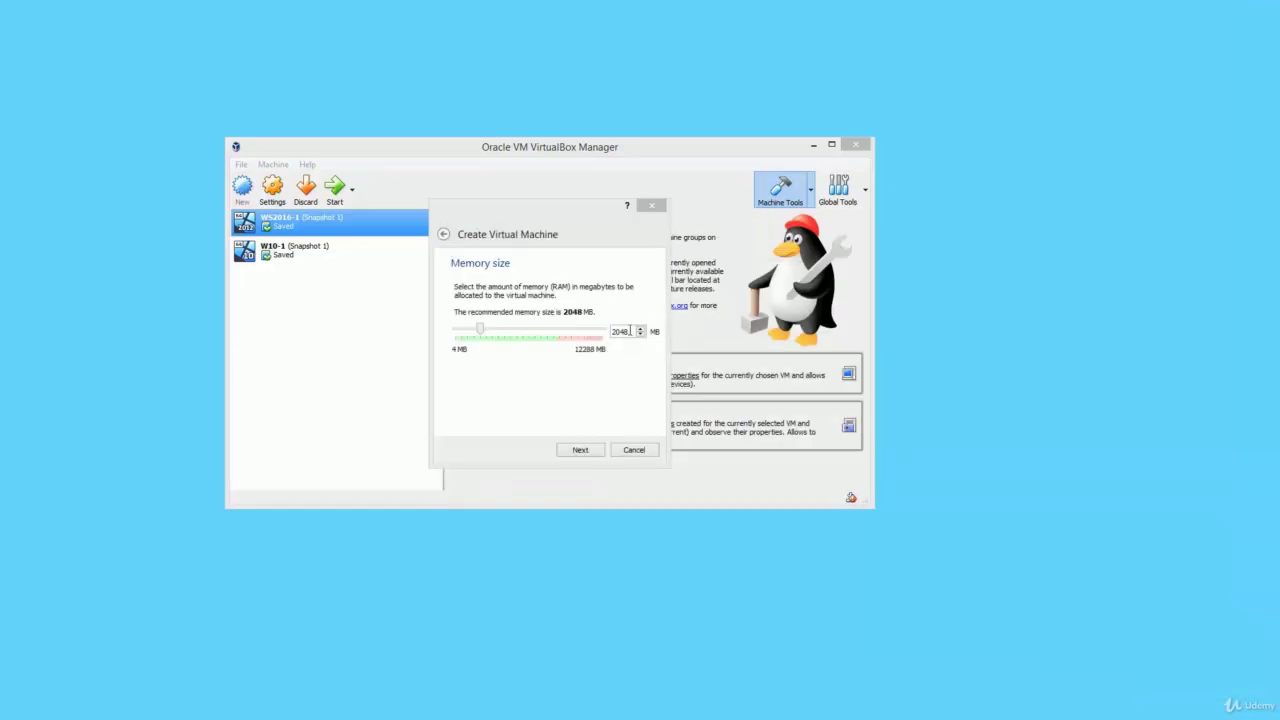
Set the new virtual machine's memory size to 4096 MB.
{"action": "left_click_drag", "start_coordinate": [631, 331], "coordinate": [583, 318]}
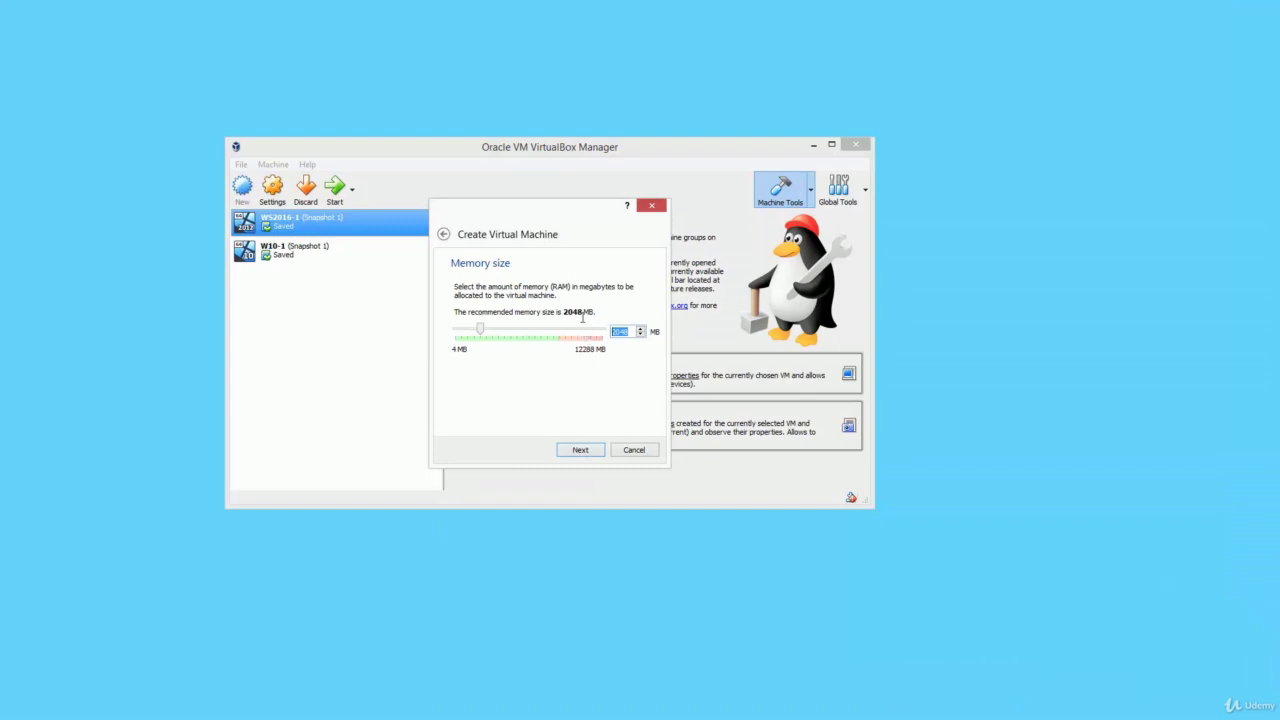
{"action": "left_click_drag", "start_coordinate": [480, 331], "coordinate": [502, 332]}
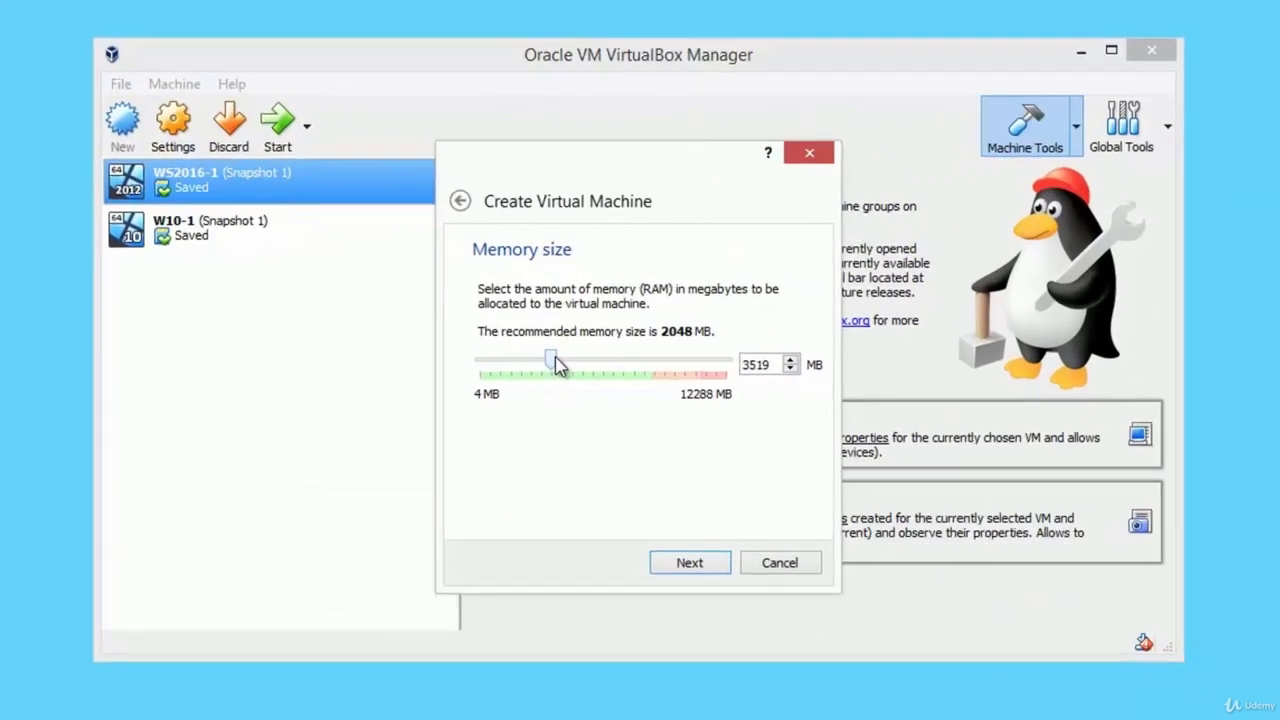
{"action": "left_click_drag", "start_coordinate": [558, 366], "coordinate": [577, 365]}
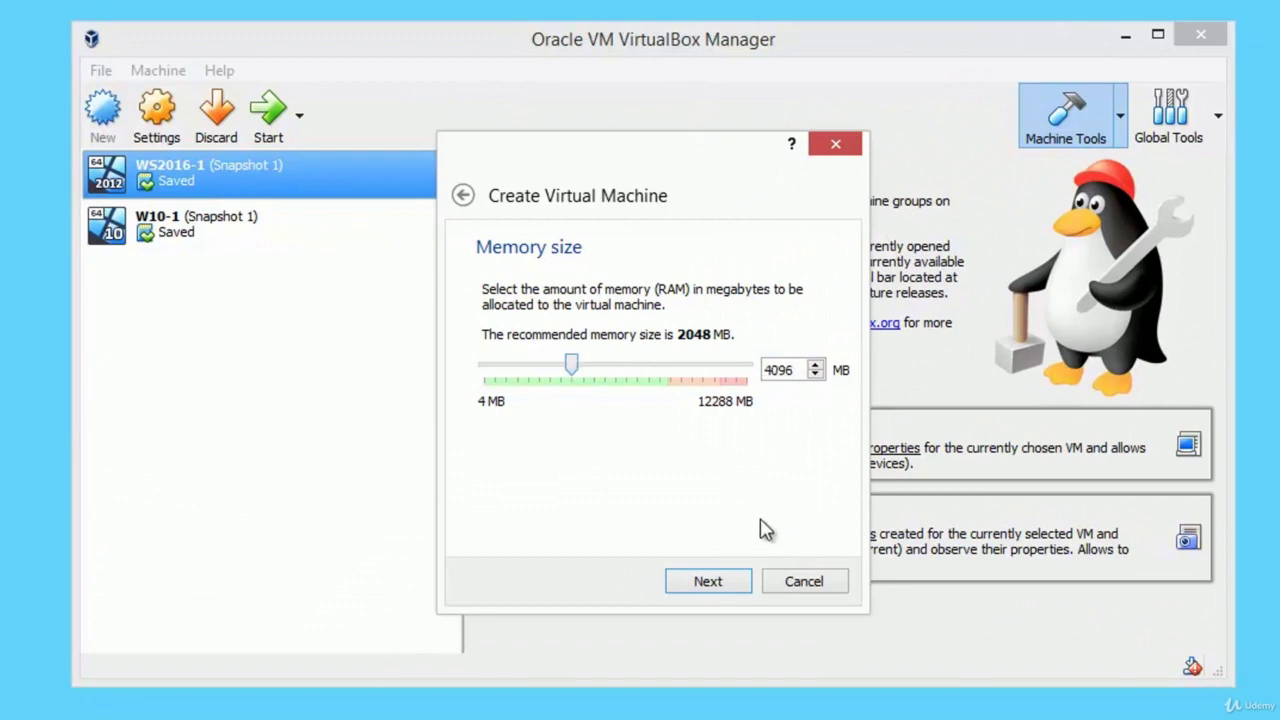
{"action": "left_click", "coordinate": [733, 590]}
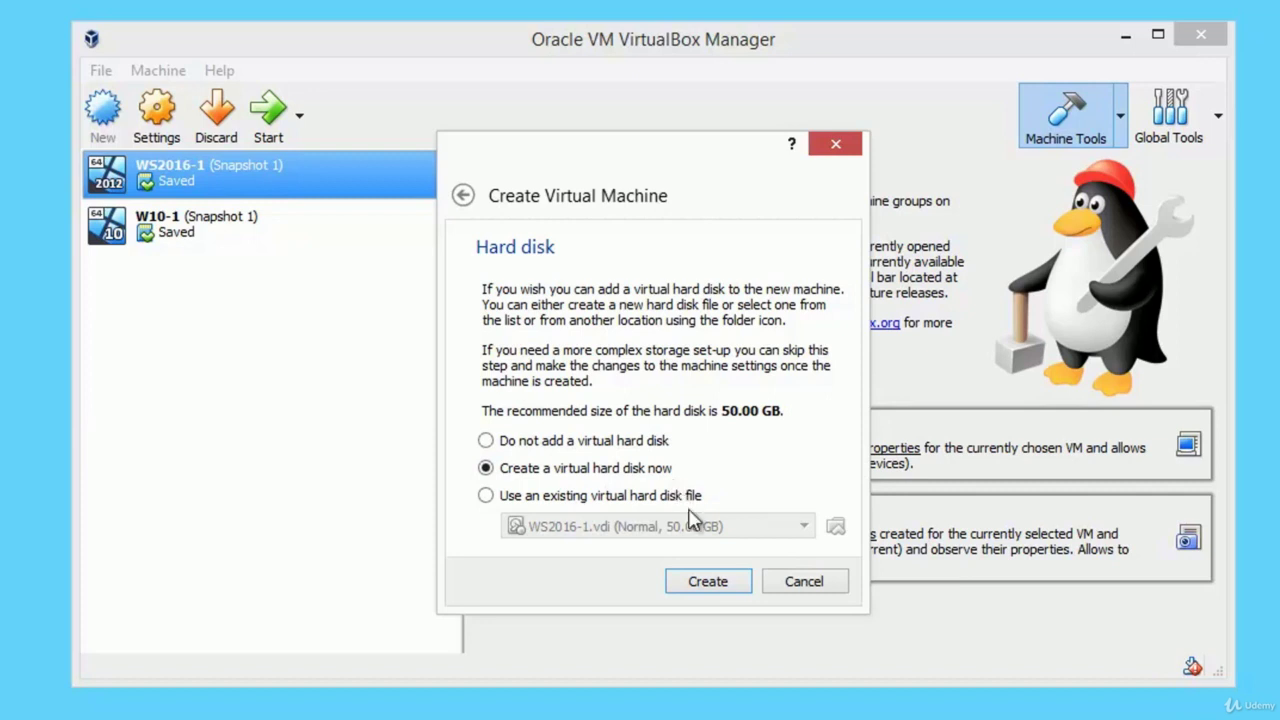
Create a dynamically allocated 50.00 GB VDI virtual hard disk named W10MTA for the machine.
{"action": "left_click", "coordinate": [730, 588]}
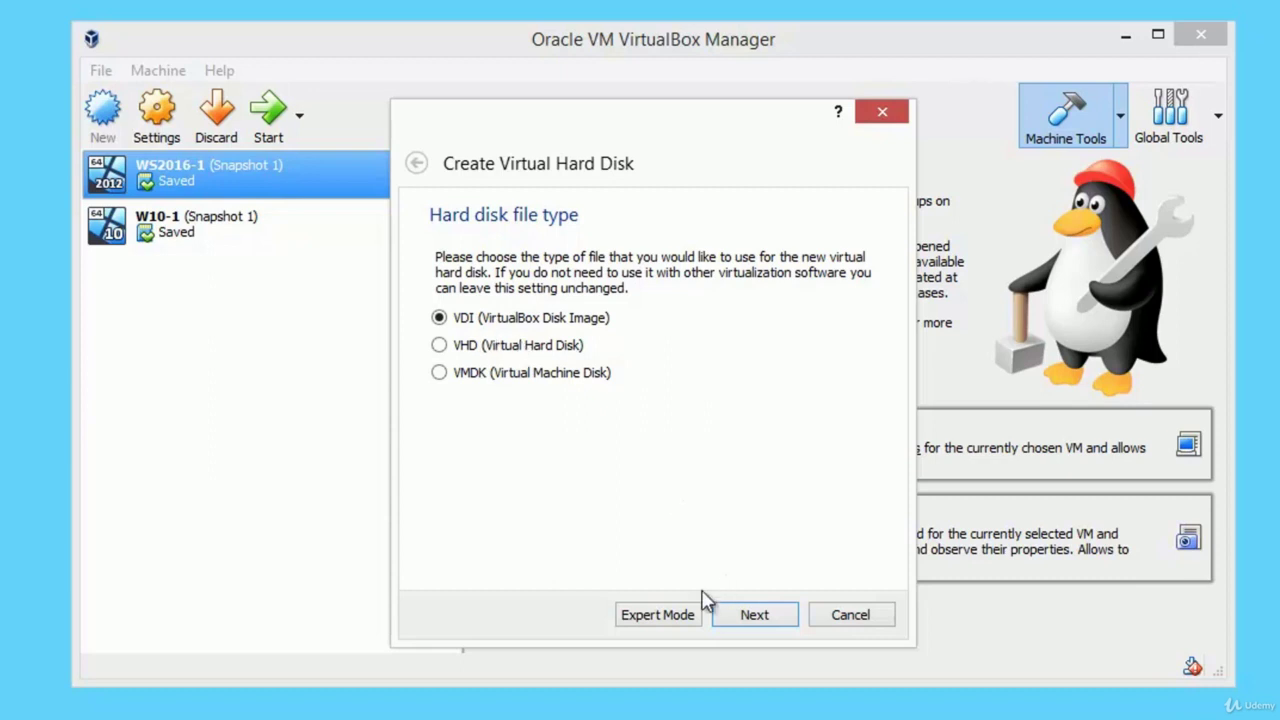
{"action": "left_click", "coordinate": [772, 623]}
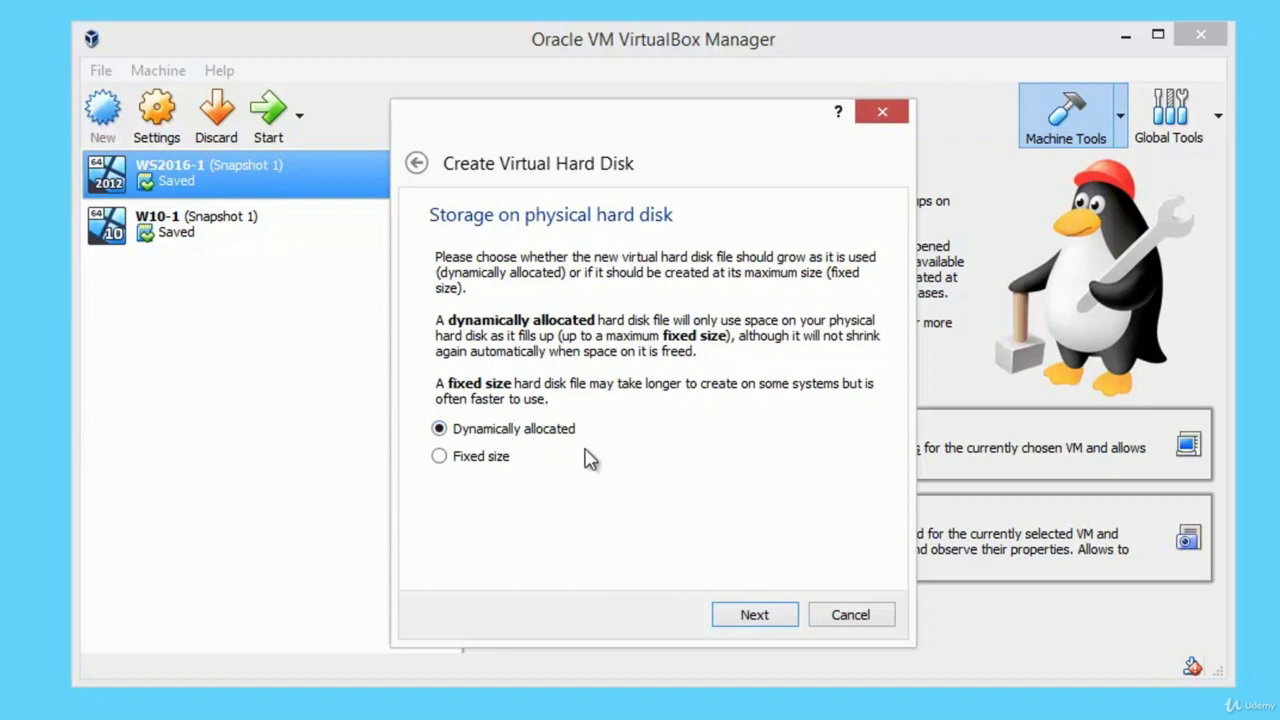
{"action": "left_click", "coordinate": [756, 620]}
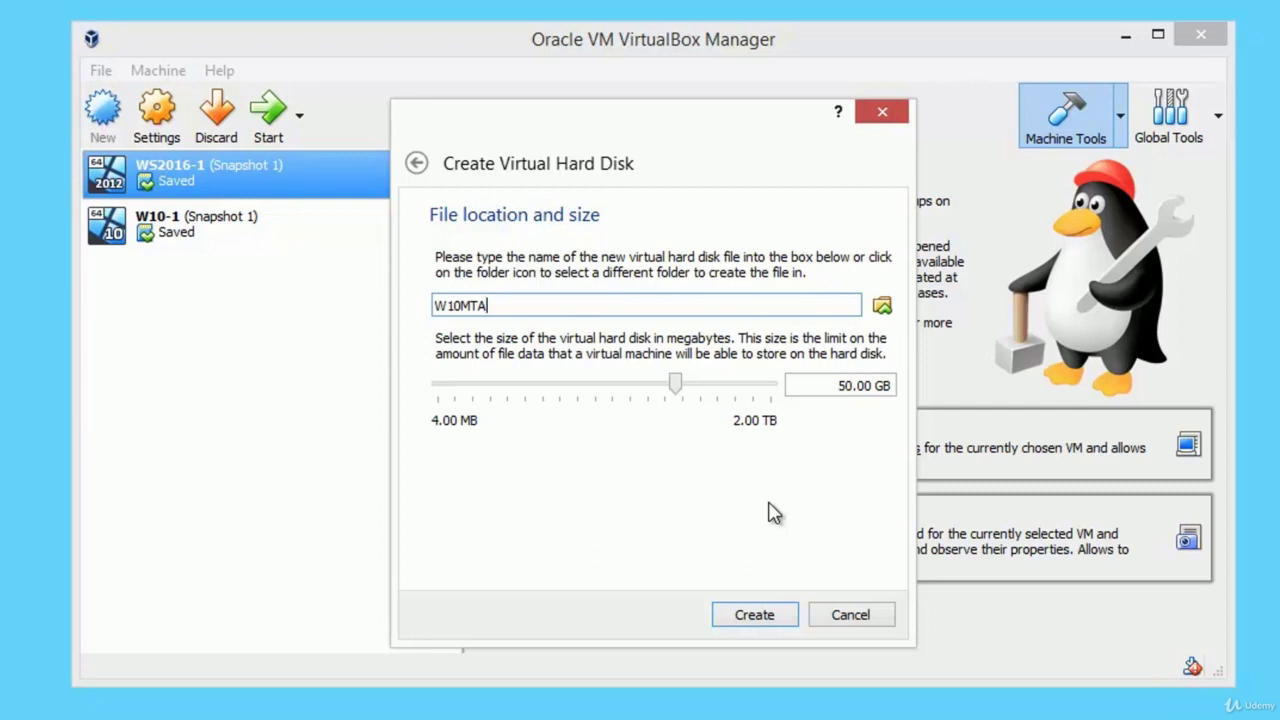
{"action": "left_click", "coordinate": [755, 616]}
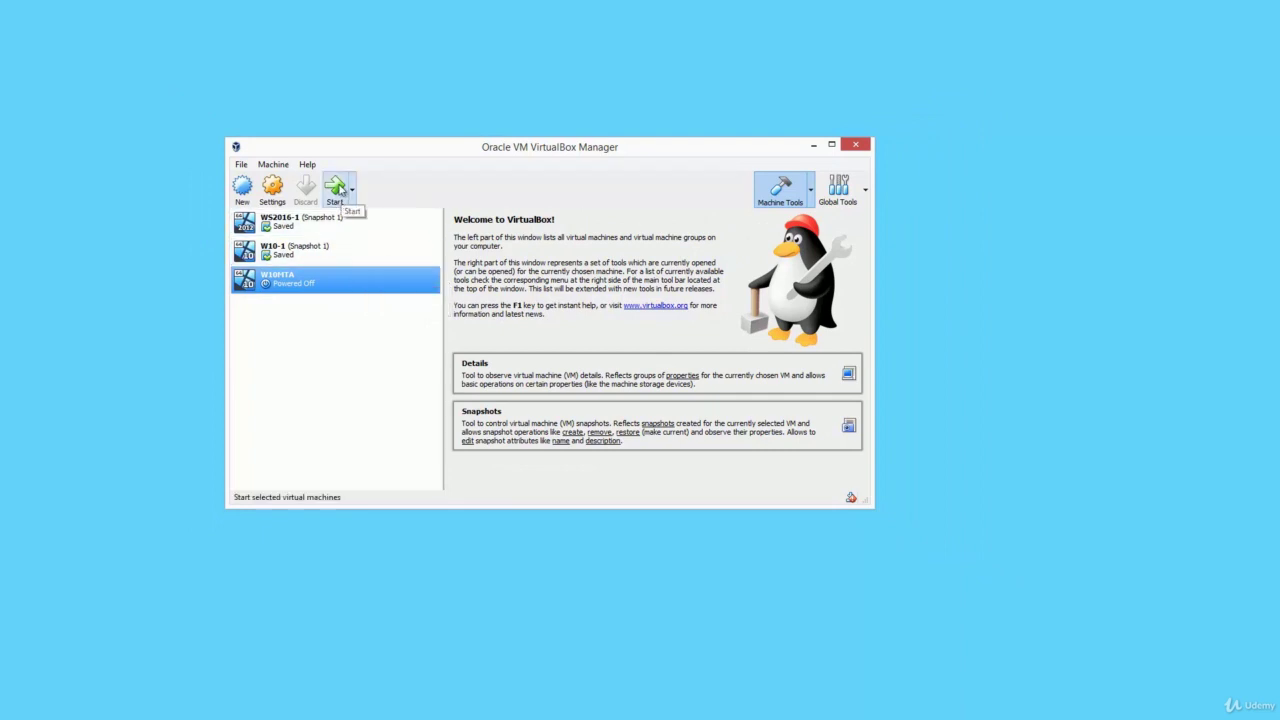
Start the W10MTA virtual machine and reposition its window on the desktop.
{"action": "left_click", "coordinate": [340, 195]}
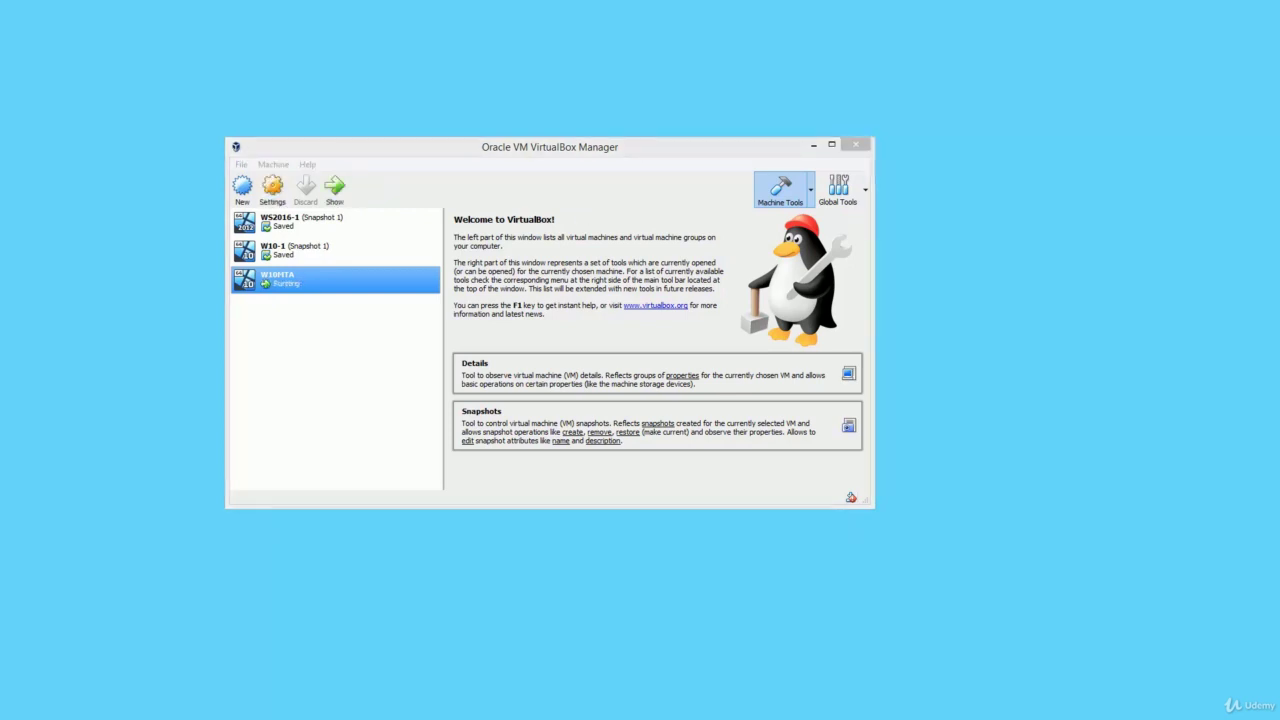
{"action": "left_click_drag", "start_coordinate": [909, 80], "coordinate": [523, 120]}
{"action": "left_click", "coordinate": [673, 149]}
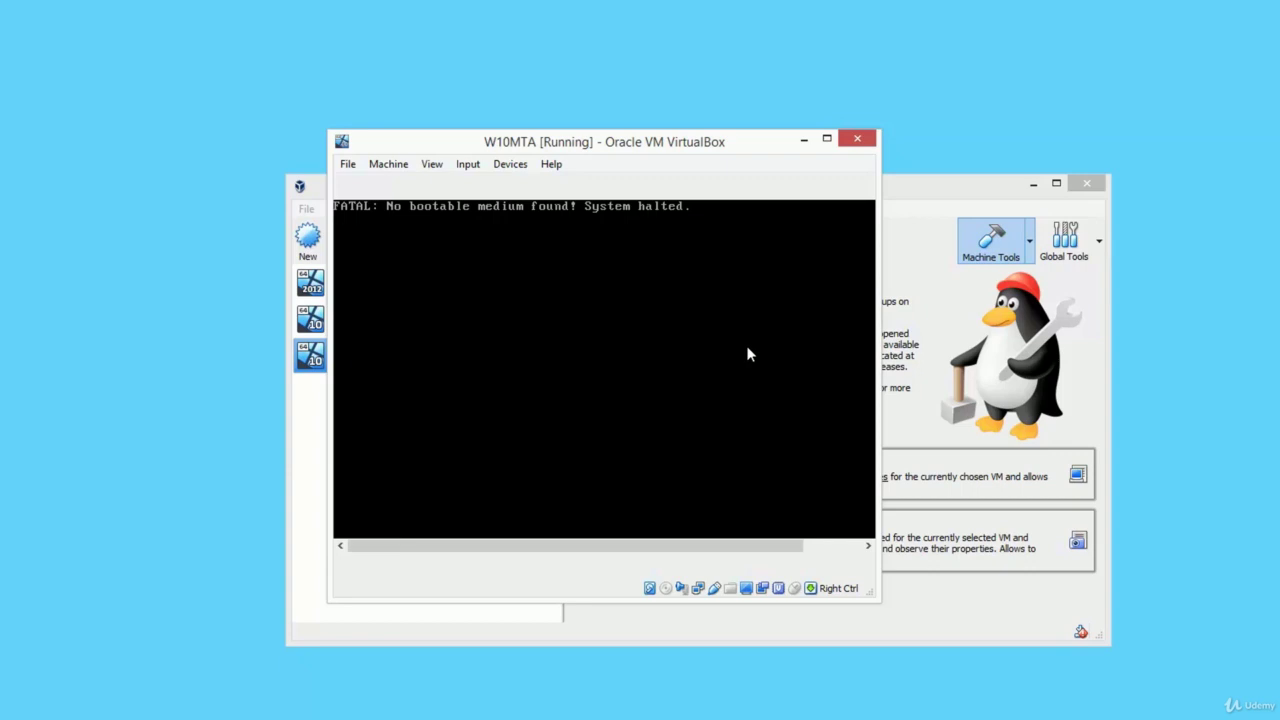
Insert the disk image 16299.15.170928-1534.rs3_release_CLIENTENTERPRISEEVAL_OEMRET_x64FRE_en-us.iso from the Files_ folder into the running machine's optical drive.
{"action": "left_click", "coordinate": [468, 164]}
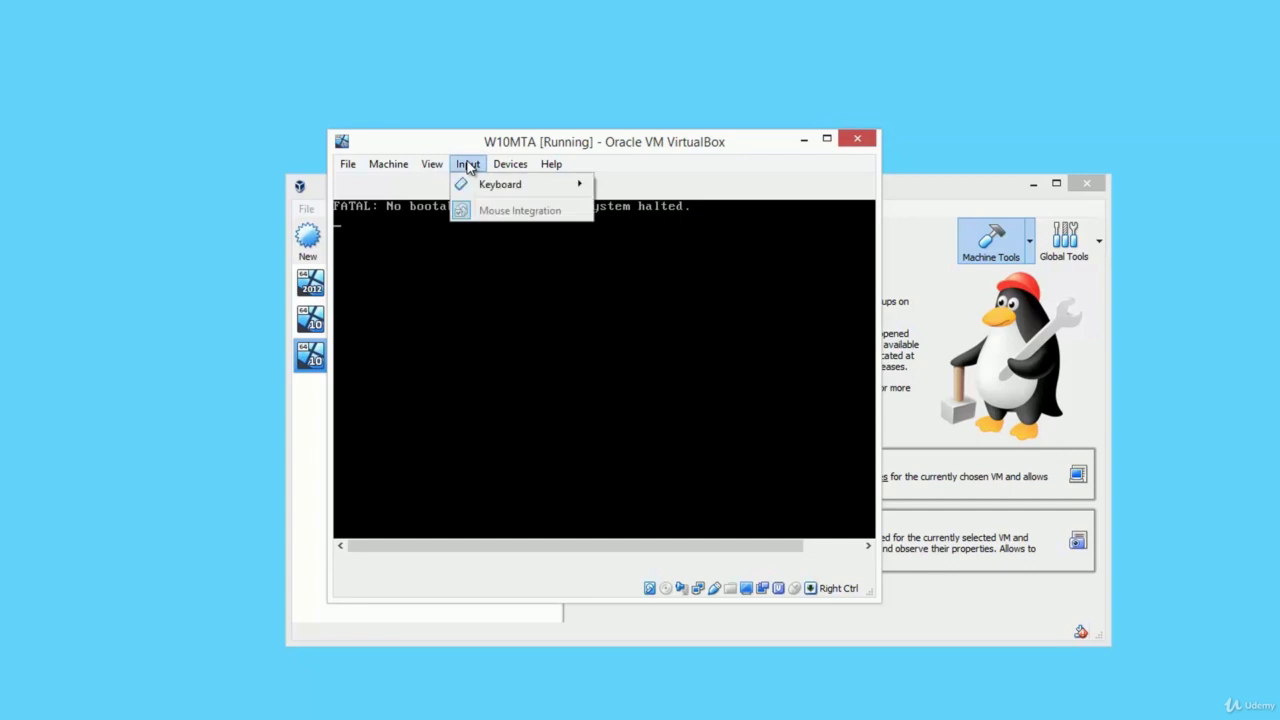
{"action": "mouse_move", "coordinate": [510, 170]}
{"action": "mouse_move", "coordinate": [568, 193]}
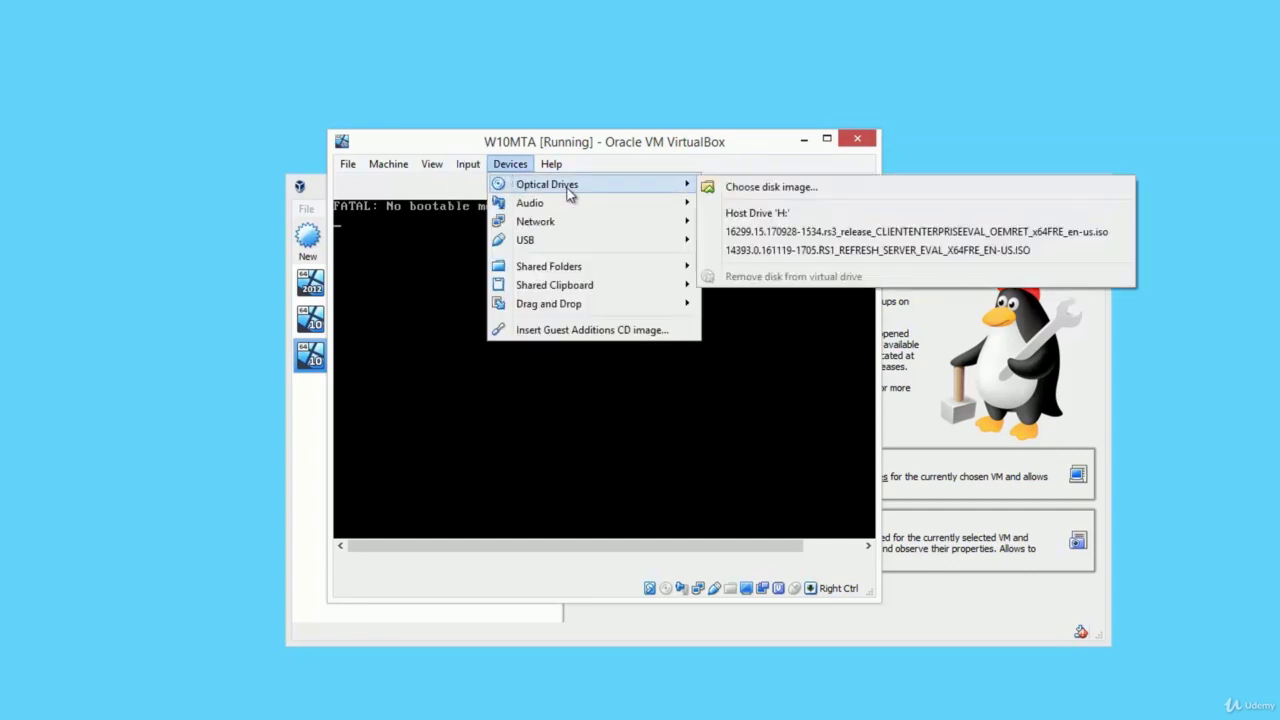
{"action": "left_click", "coordinate": [767, 192]}
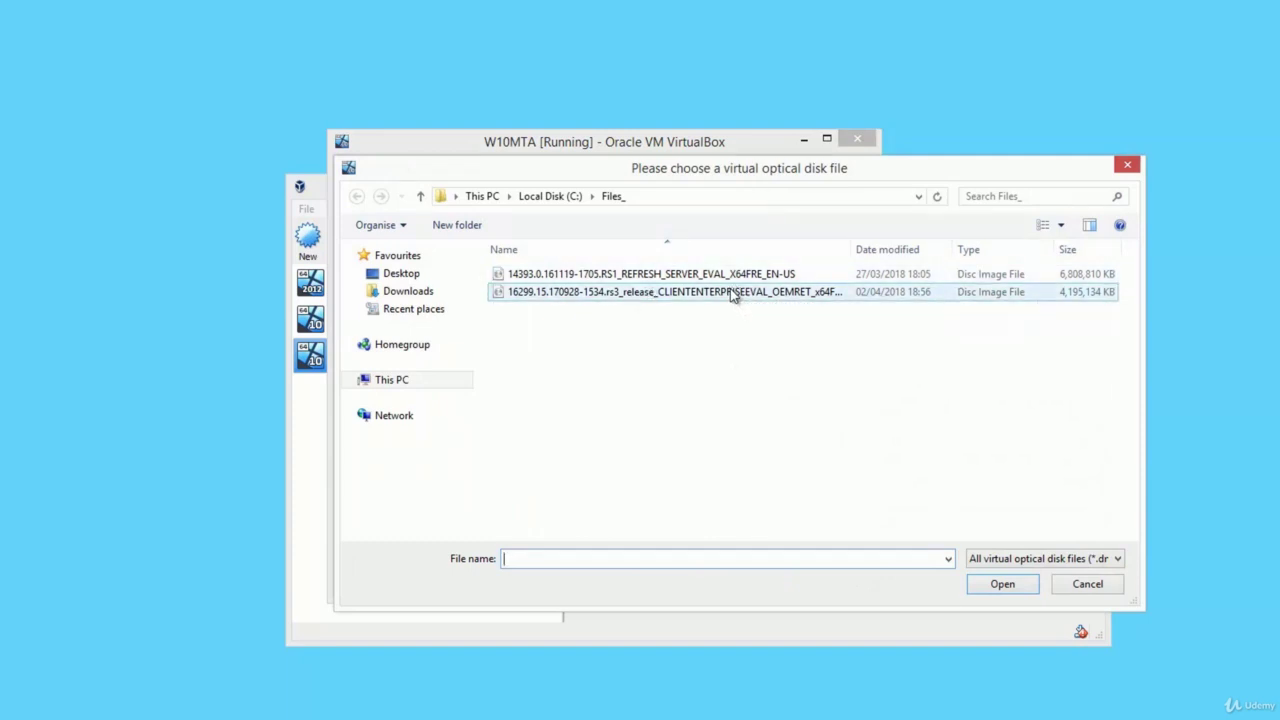
{"action": "left_click", "coordinate": [730, 291]}
{"action": "left_click", "coordinate": [1015, 590]}
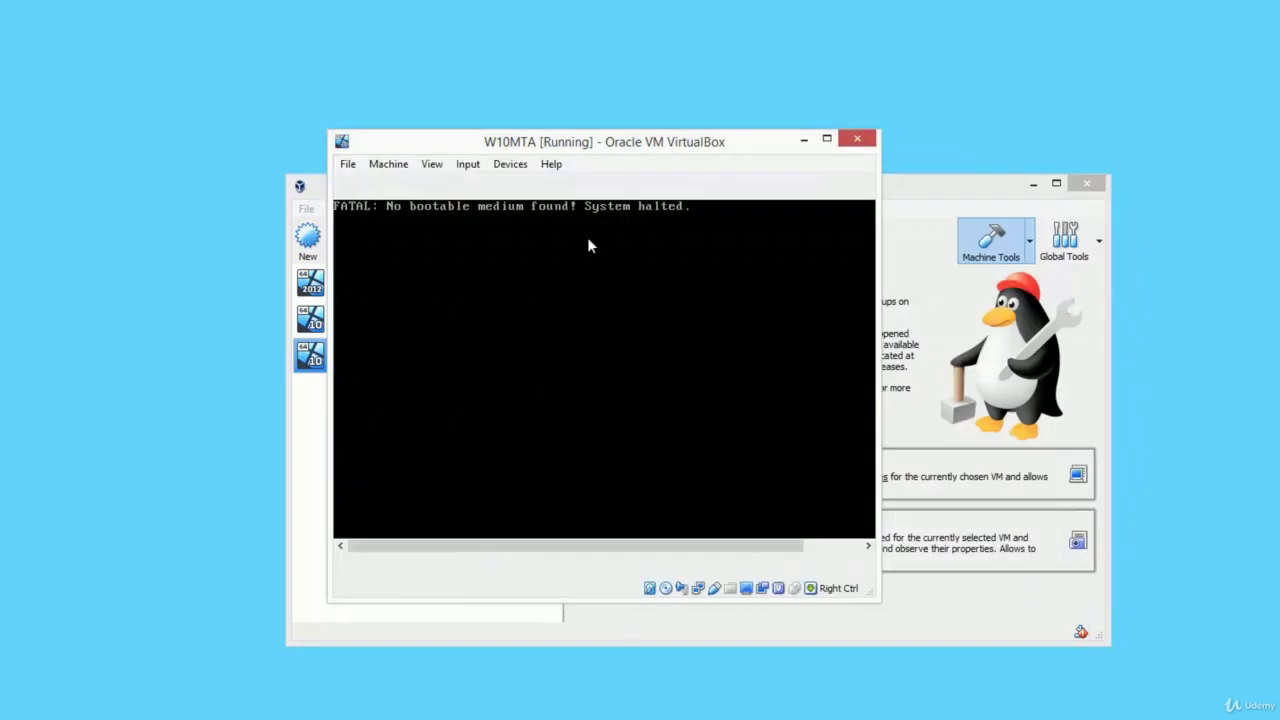
Reset the W10MTA virtual machine so it reboots with the inserted disk image.
{"action": "left_click", "coordinate": [349, 168]}
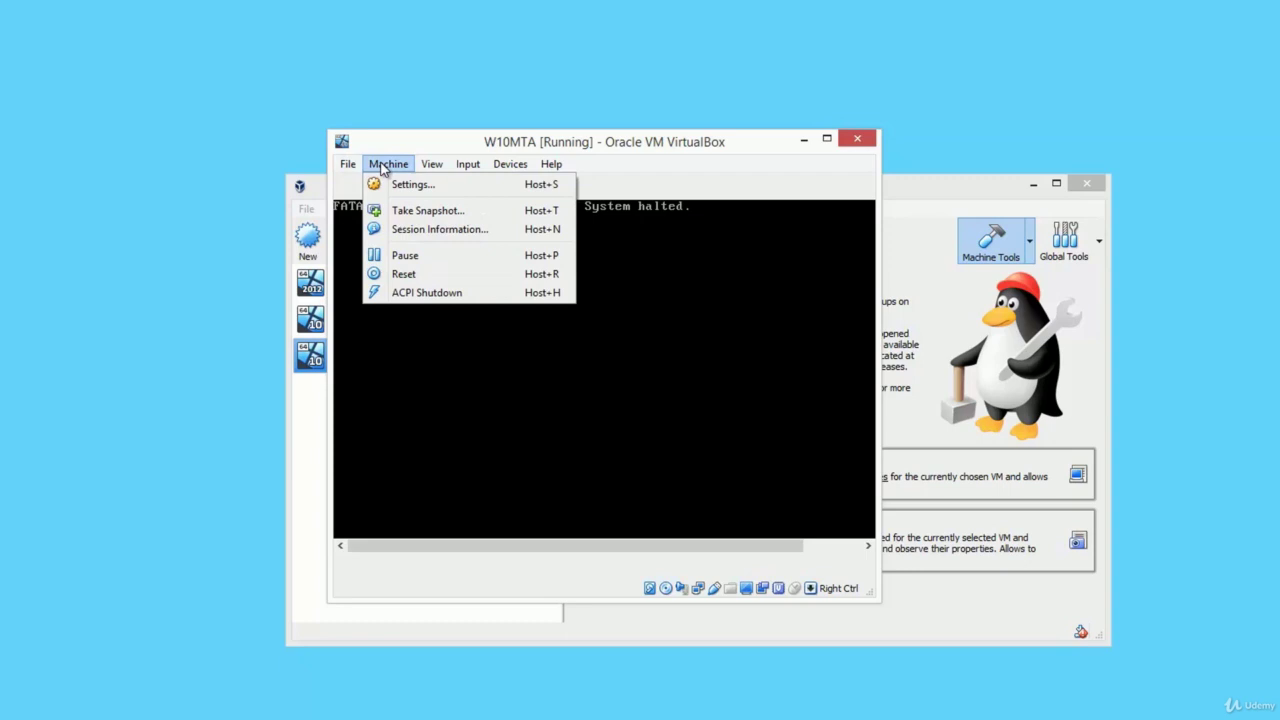
{"action": "left_click", "coordinate": [428, 274]}
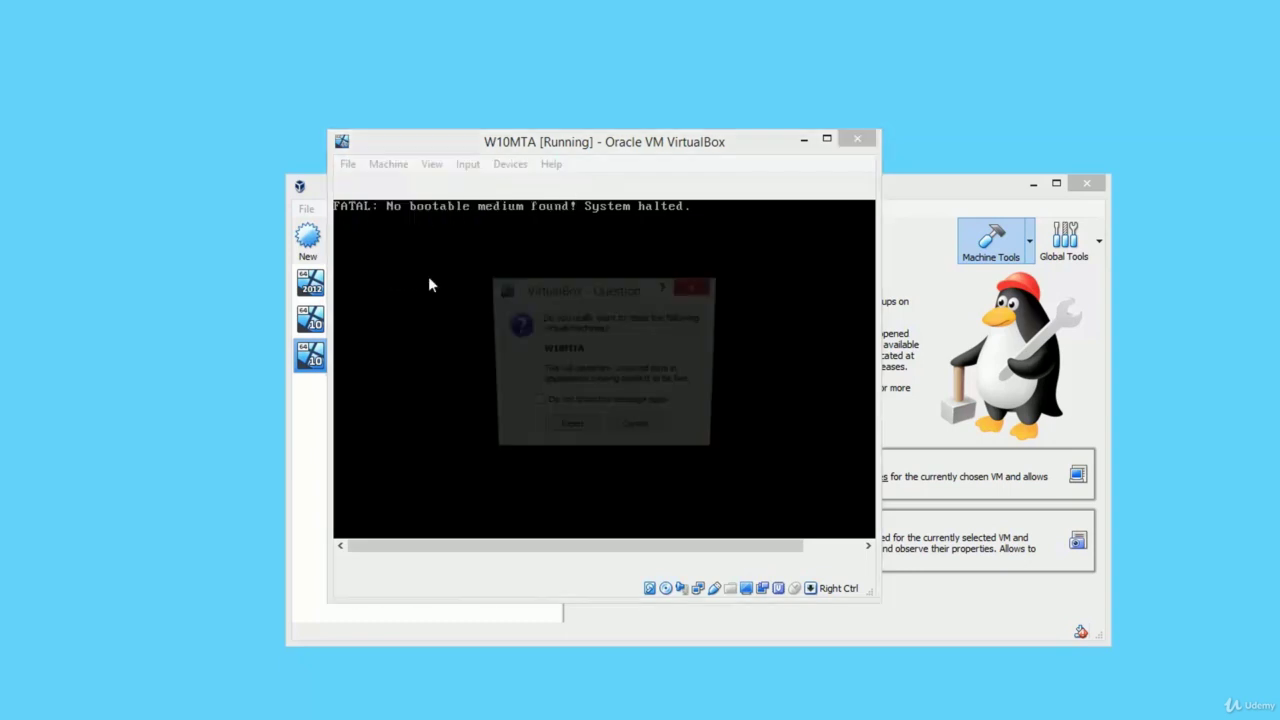
{"action": "left_click", "coordinate": [584, 435]}
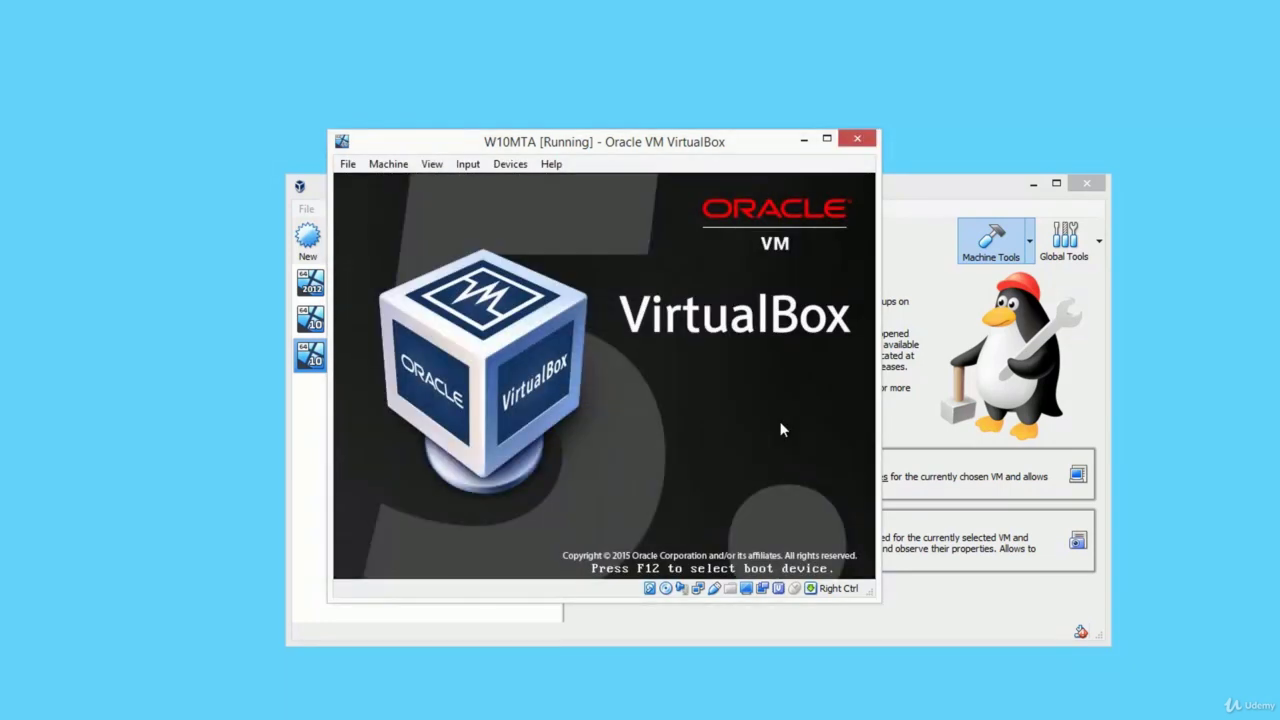